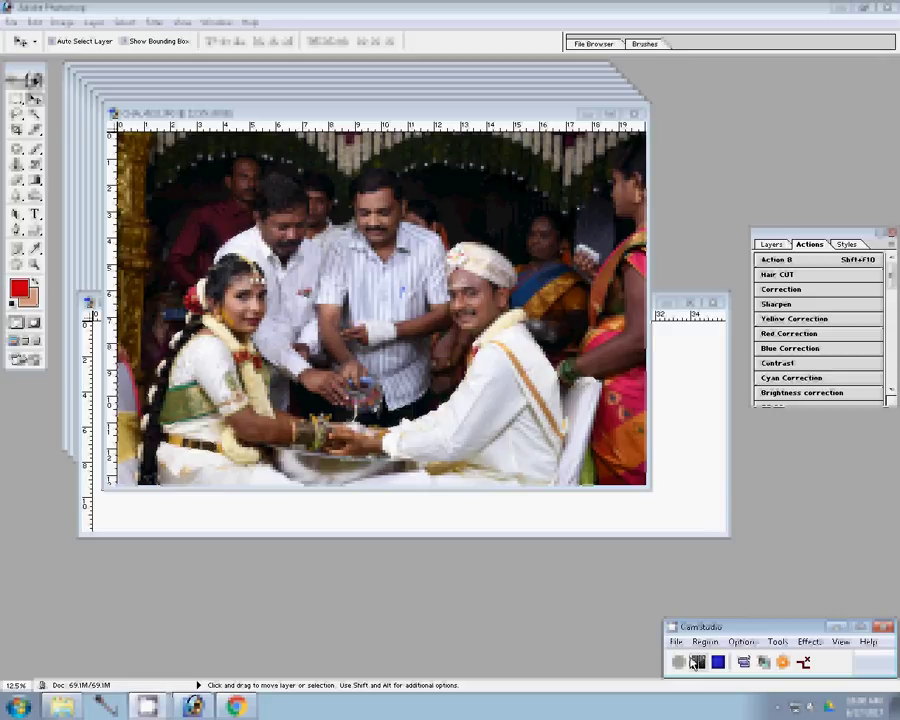
# - Resize the first photo to 8 in wide, place it bottom-right in Untitled-1, and close it unsaved
pyautogui.click(57, 12)
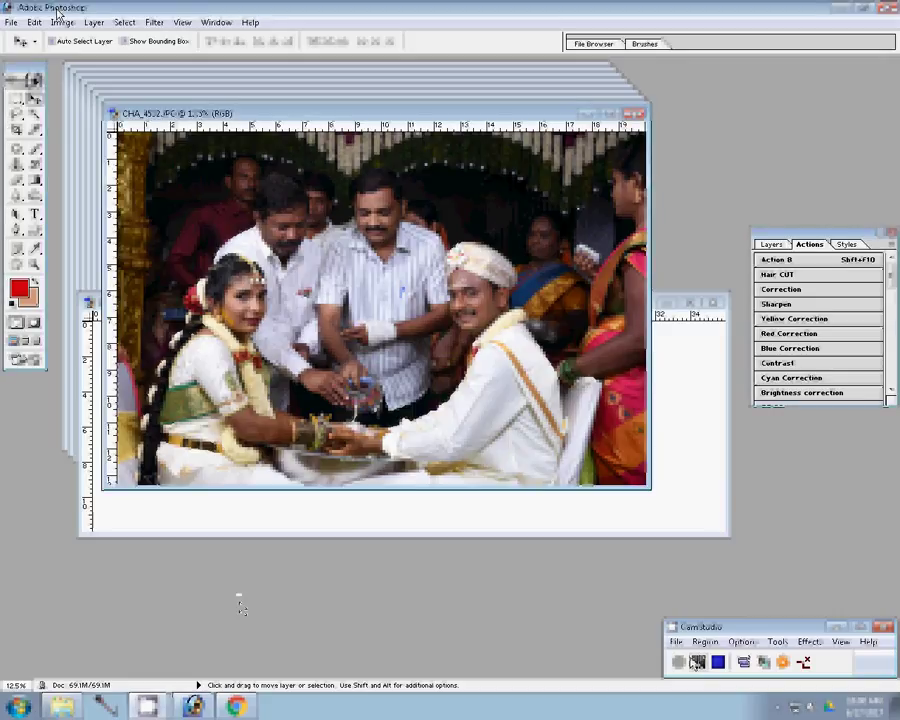
pyautogui.hotkey('ctrl', 'alt', 'i')
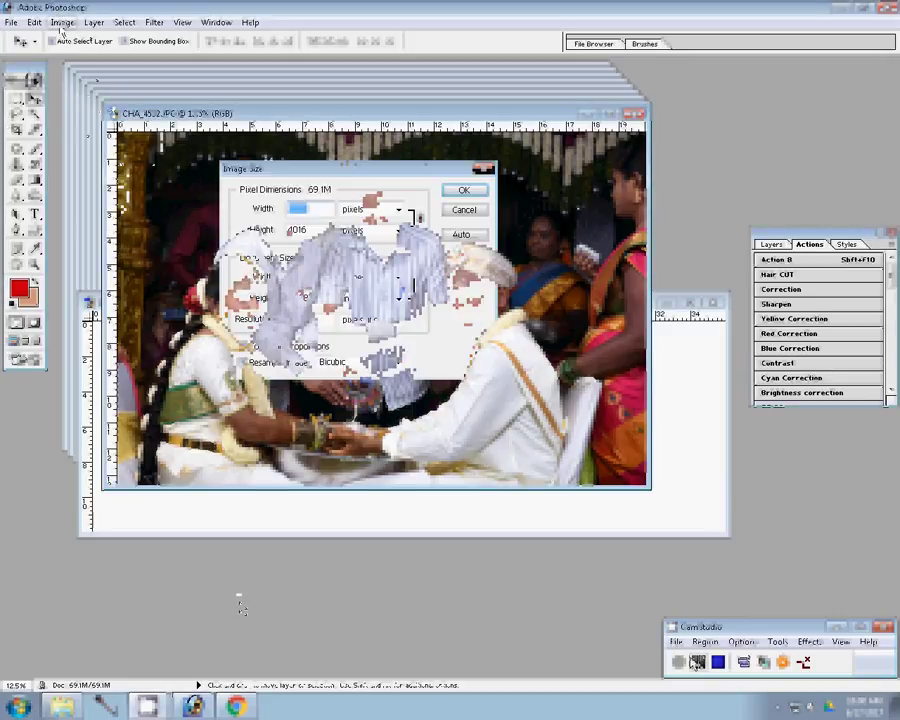
pyautogui.write('8')
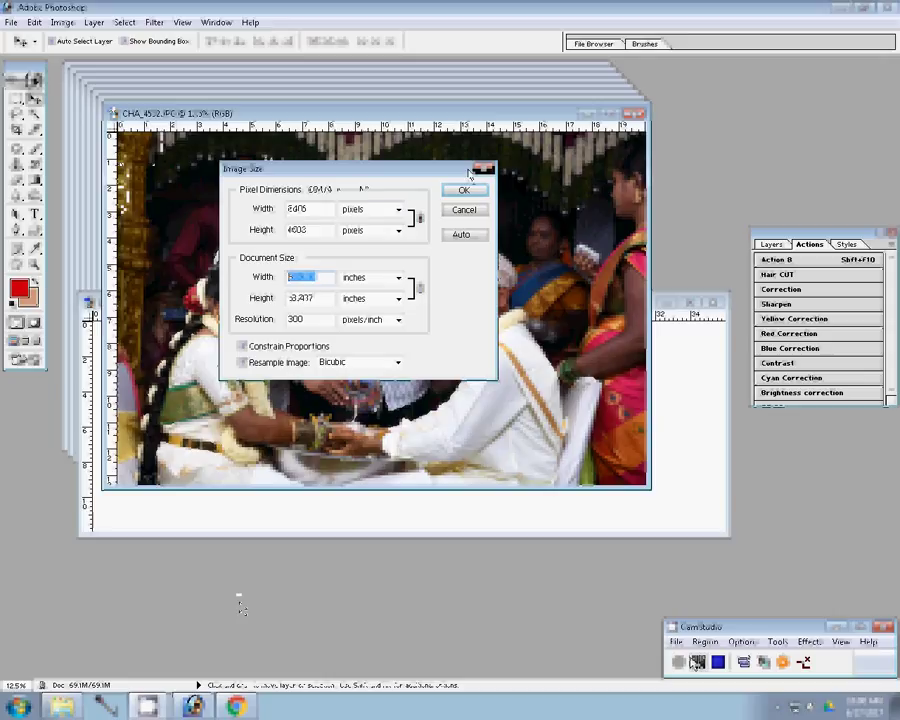
pyautogui.click(458, 190)
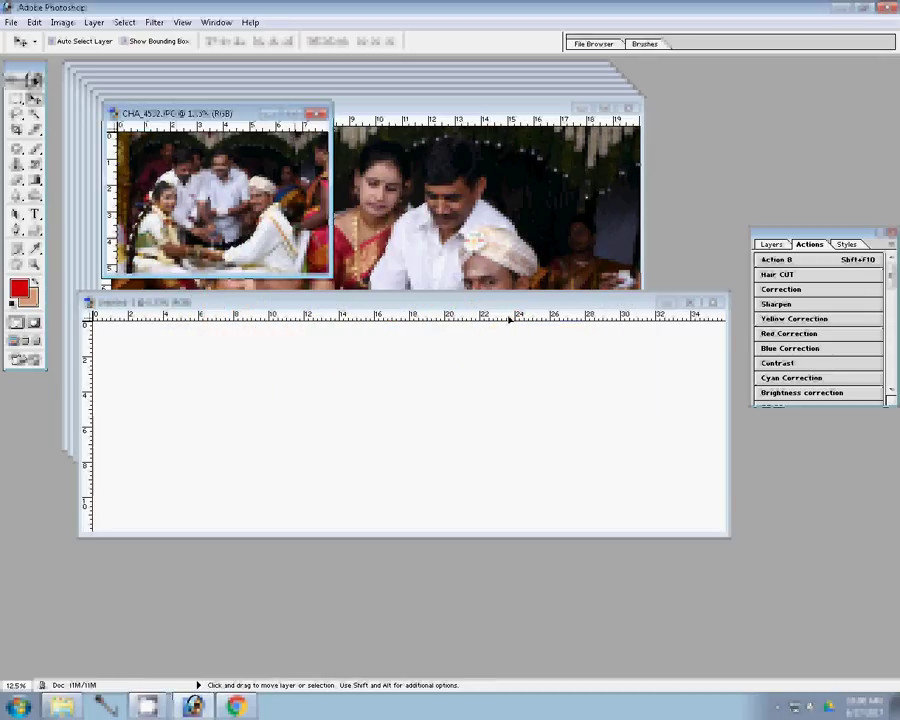
pyautogui.moveTo(613, 449); pyautogui.dragTo(600, 430)
pyautogui.moveTo(690, 426); pyautogui.dragTo(735, 472)
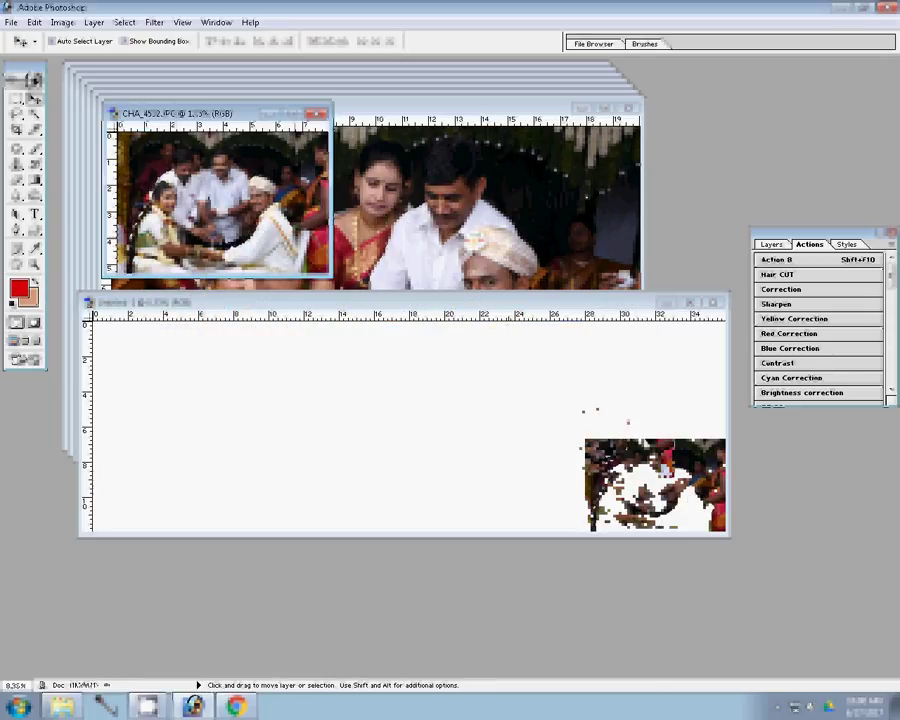
pyautogui.moveTo(645, 473); pyautogui.dragTo(648, 477)
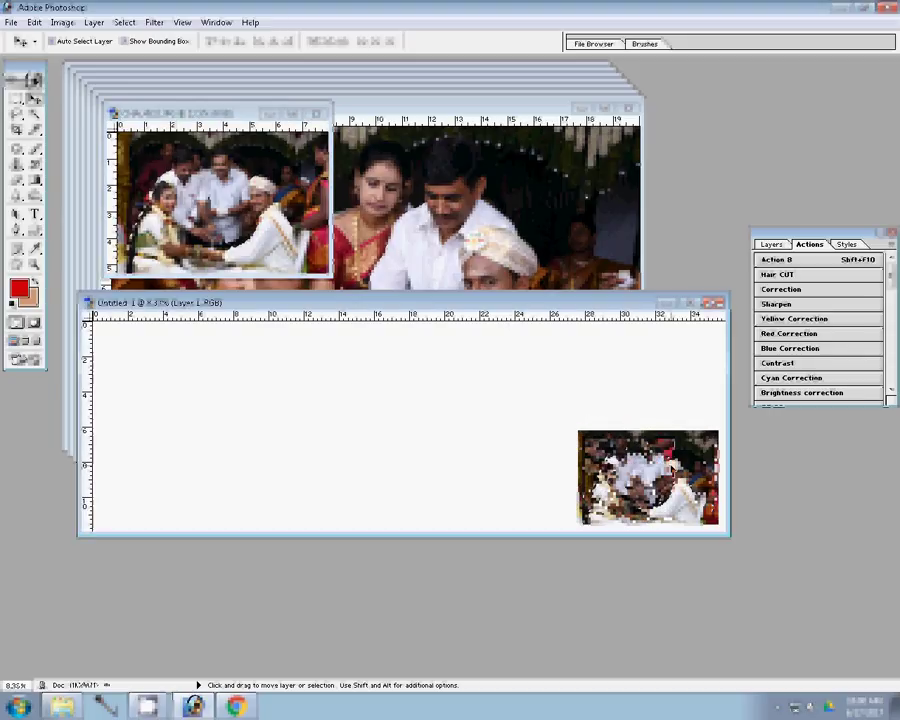
pyautogui.click(316, 113)
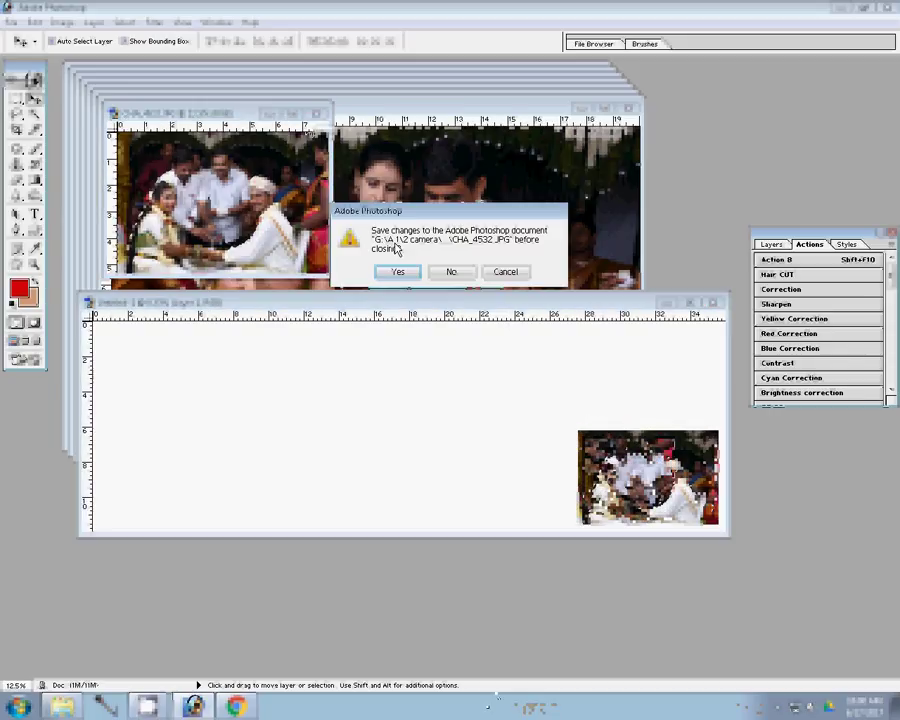
pyautogui.click(398, 271)
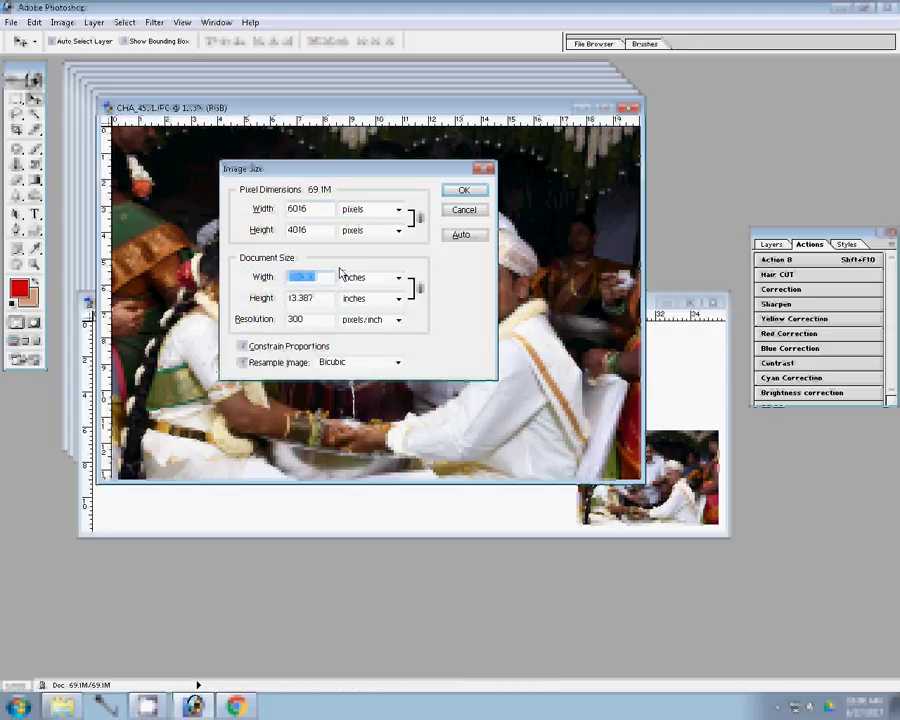
# - Resize the second photo, place it above the first, and close its source without saving
pyautogui.press('Return')
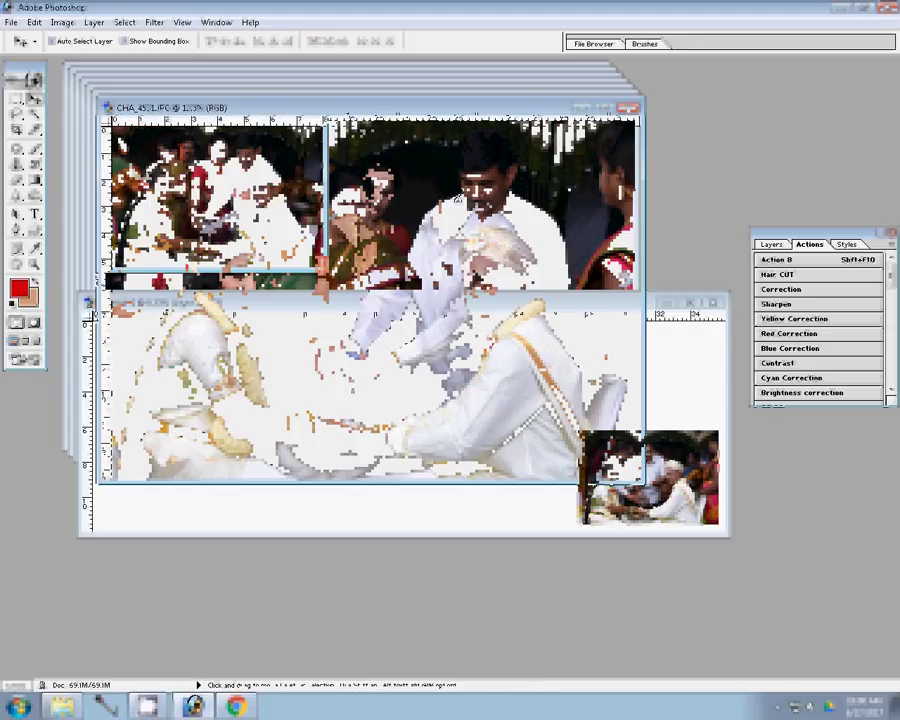
pyautogui.moveTo(550, 410); pyautogui.dragTo(638, 375)
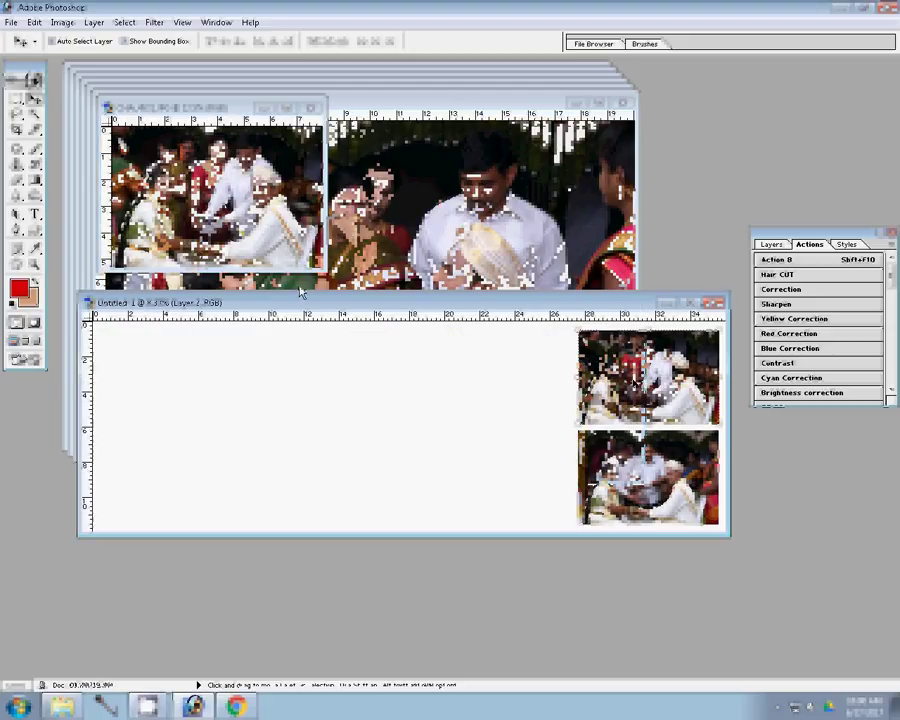
pyautogui.click(313, 106)
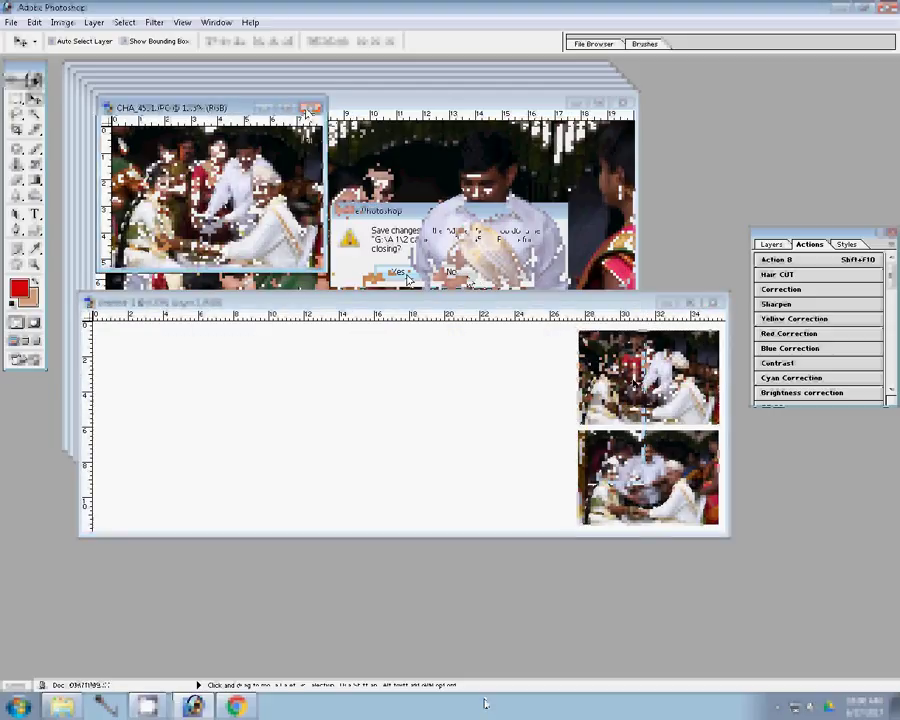
pyautogui.click(470, 282)
# - Resize the third photo, place it left of the top-right photo, and close its source unsaved
pyautogui.hotkey('ctrl', 'alt', 'i')
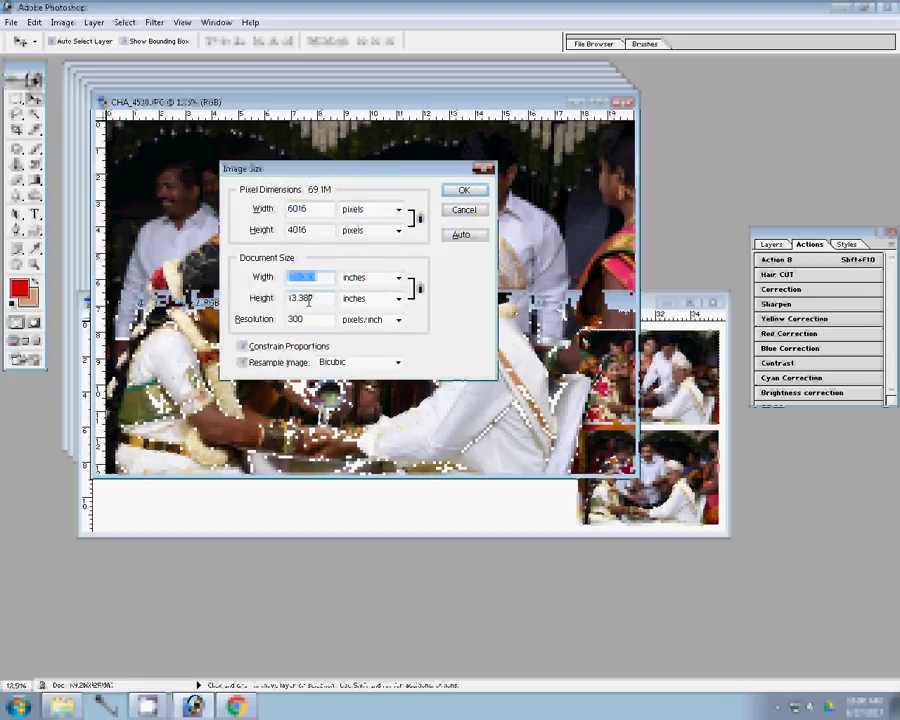
pyautogui.click(463, 209)
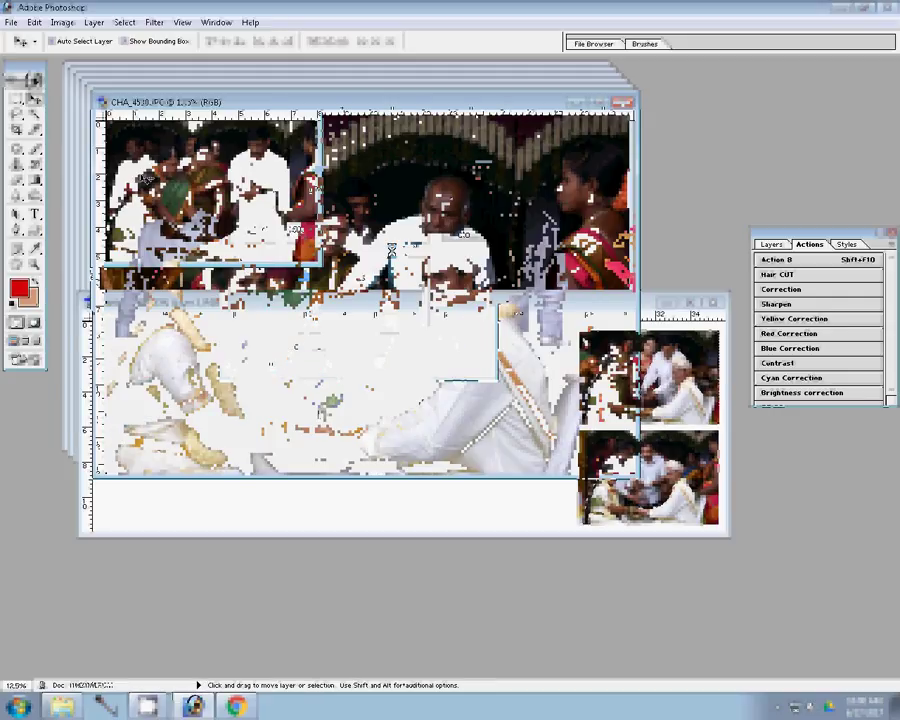
pyautogui.moveTo(391, 248); pyautogui.dragTo(474, 405)
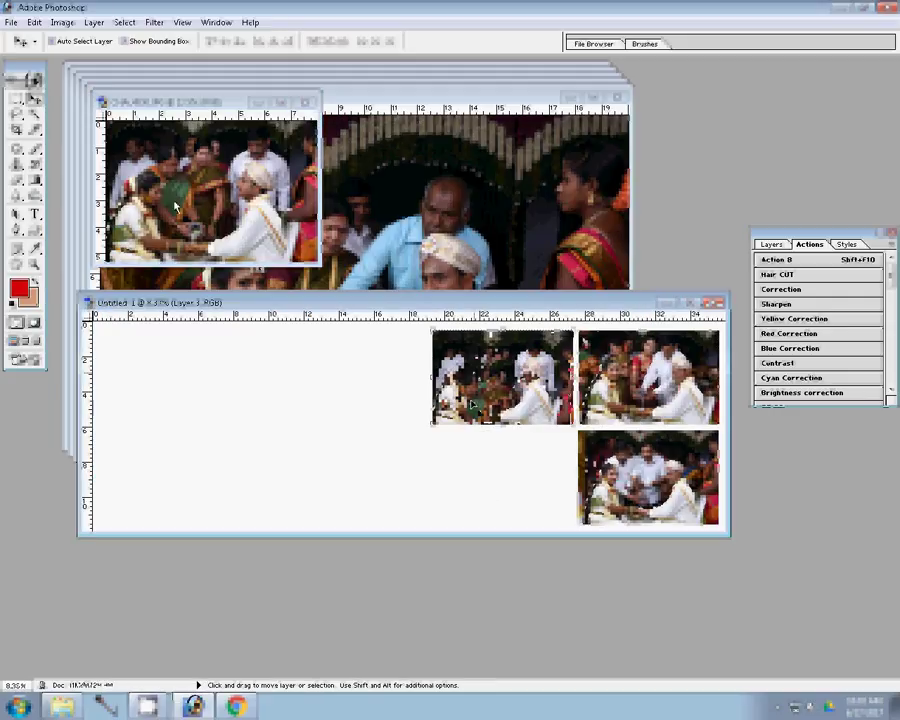
pyautogui.hotkey('ctrl', 'w')
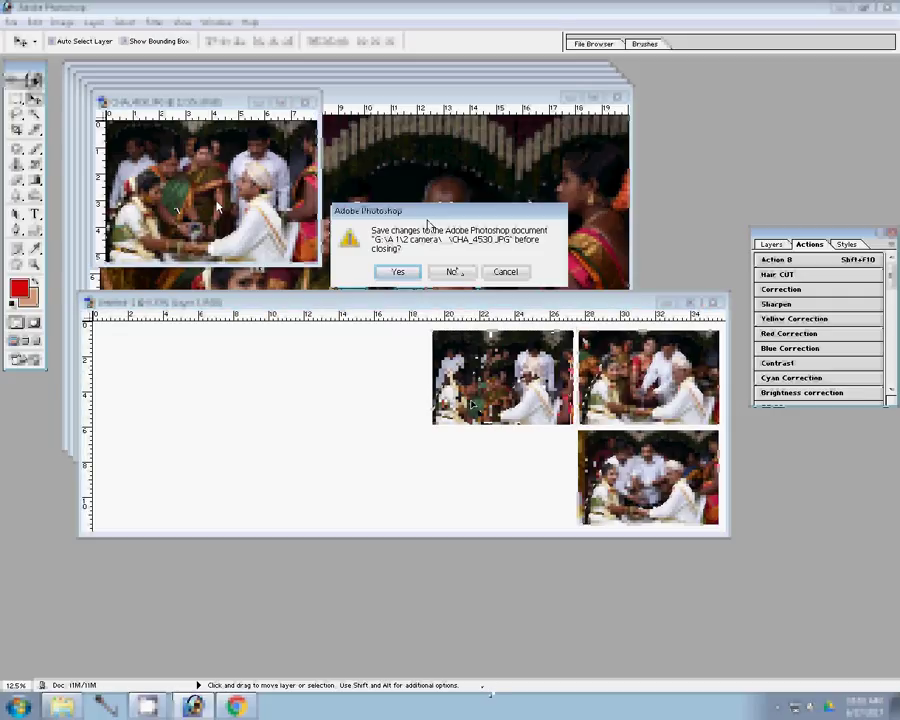
pyautogui.click(452, 272)
# - Resize the fourth photo to 2400 px wide to complete the grid, closing its source unsaved
pyautogui.hotkey('ctrl', 'alt', 'i')
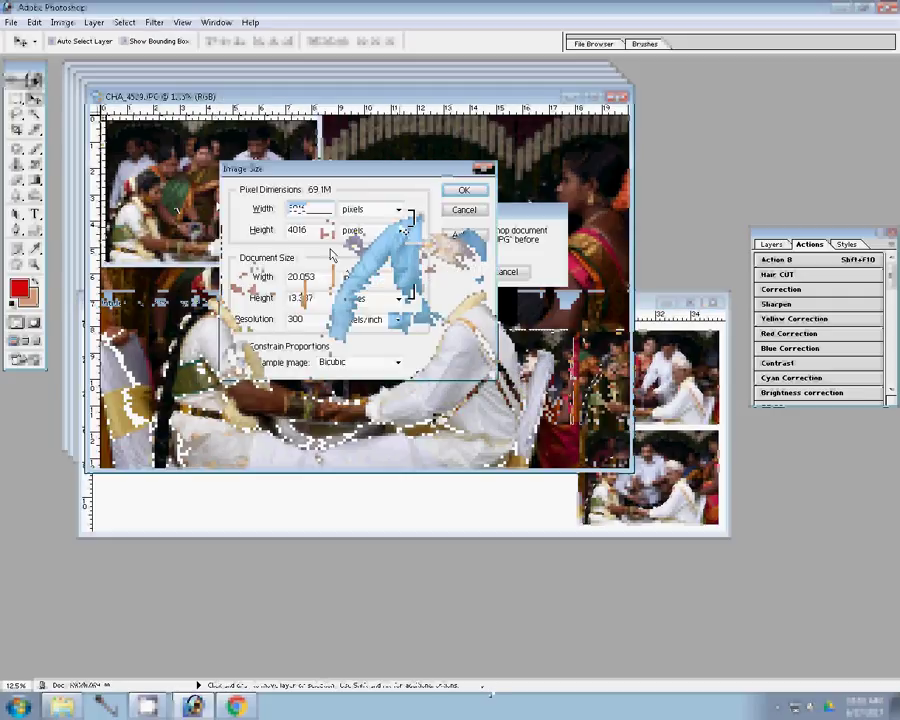
pyautogui.write('2400')
pyautogui.click(458, 191)
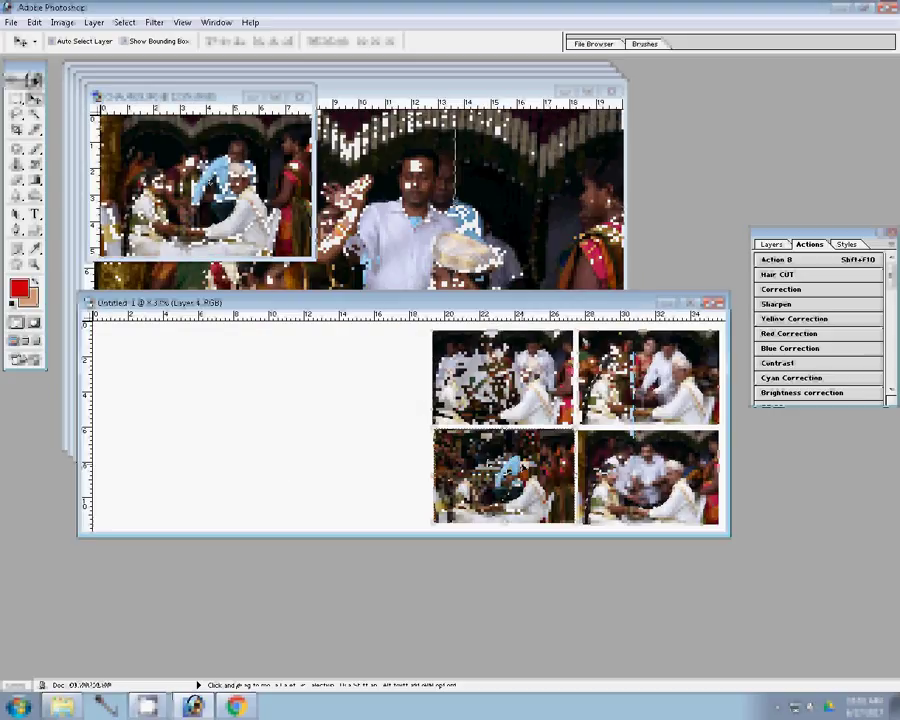
pyautogui.click(299, 97)
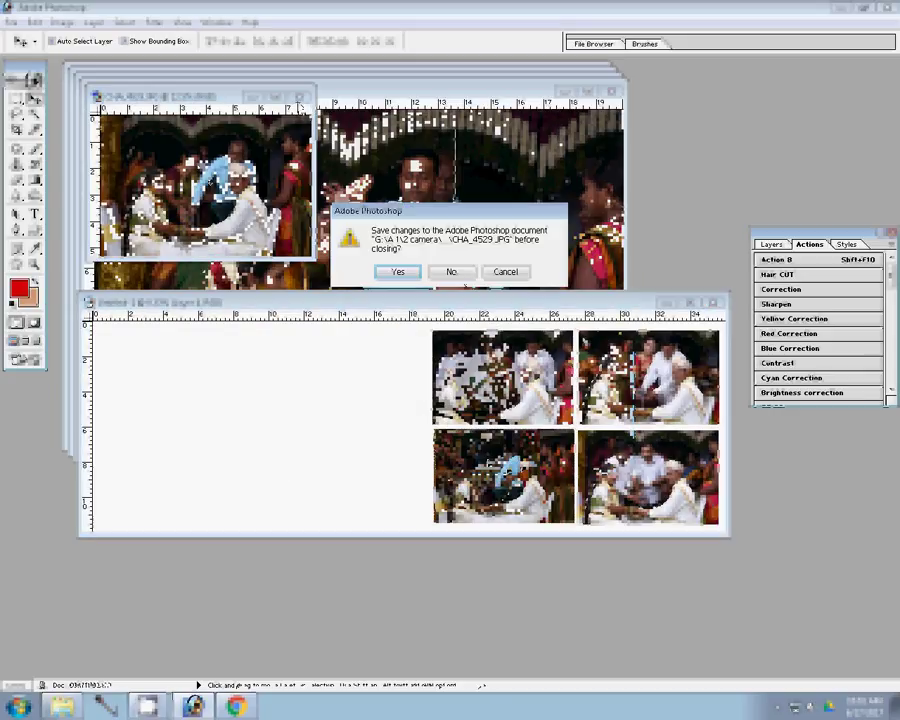
pyautogui.click(452, 272)
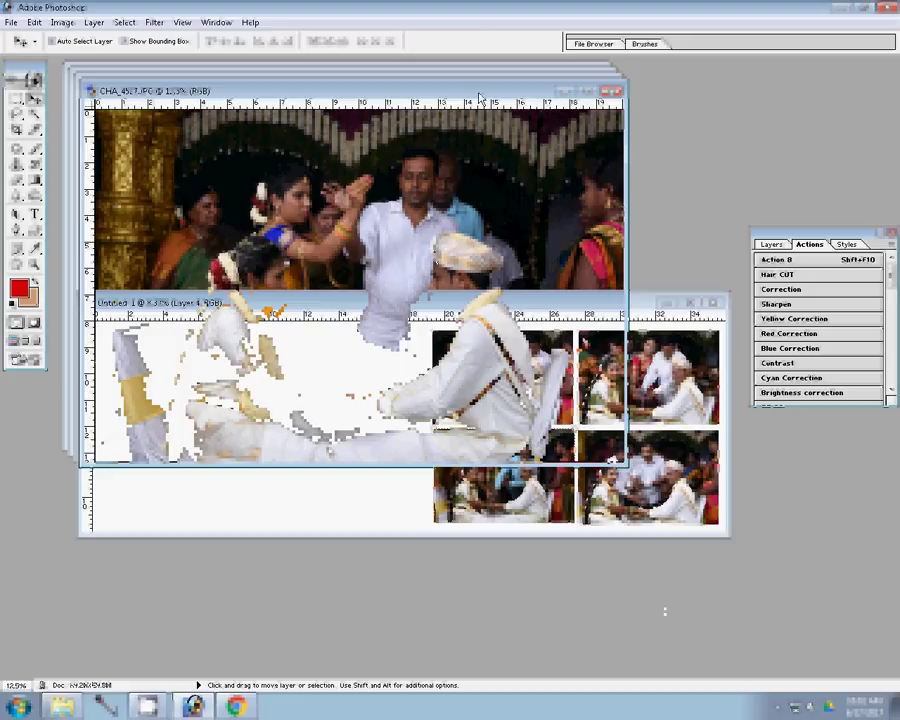
# - Drag the large photo into the layout and align it against the left edge
pyautogui.moveTo(480, 98); pyautogui.dragTo(502, 354)
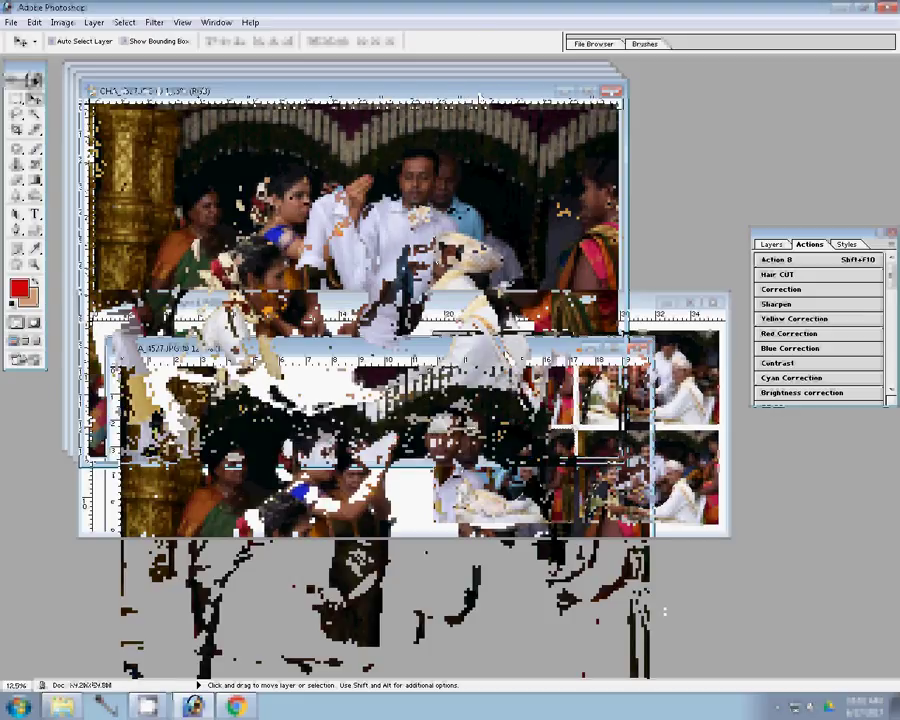
pyautogui.moveTo(500, 350)
pyautogui.mouseDown()
pyautogui.moveTo(425, 131)
pyautogui.moveTo(430, 300)
pyautogui.mouseUp()
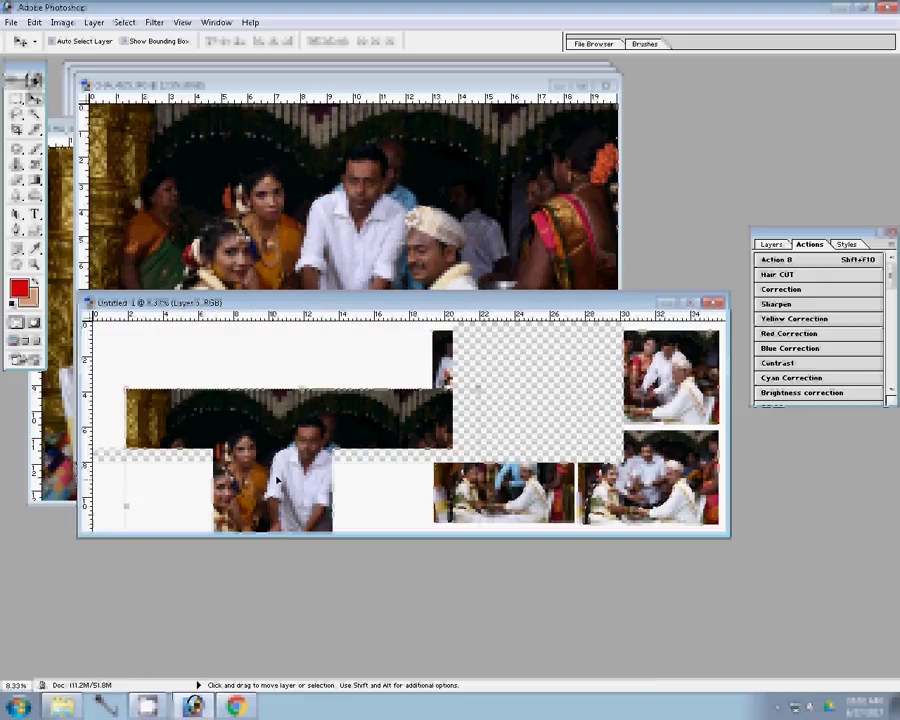
pyautogui.moveTo(350, 200); pyautogui.dragTo(285, 440)
pyautogui.moveTo(245, 397); pyautogui.dragTo(238, 396)
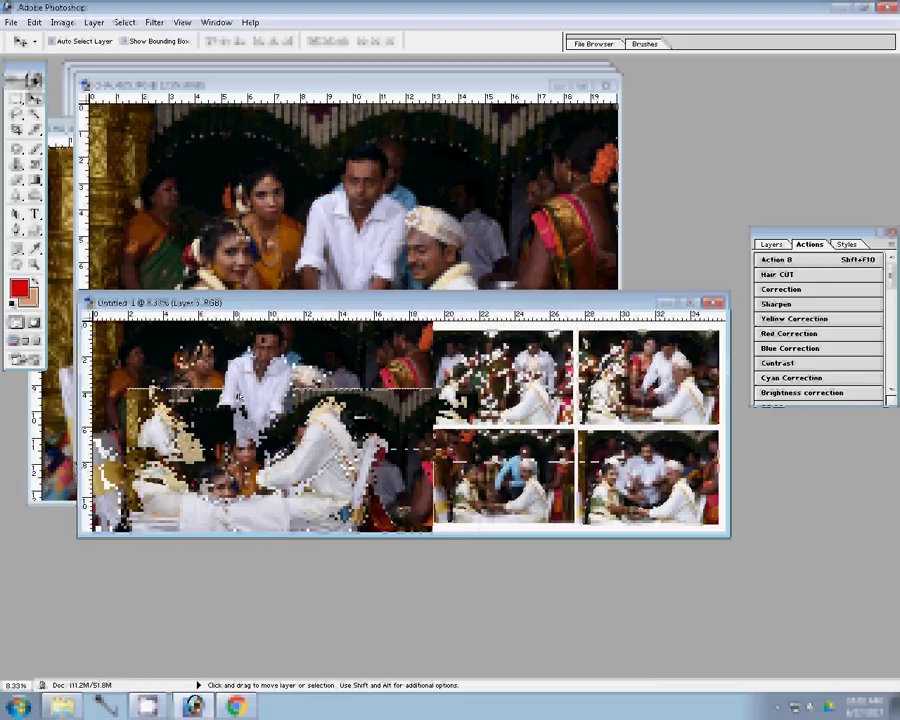
pyautogui.moveTo(127, 507); pyautogui.dragTo(113, 509)
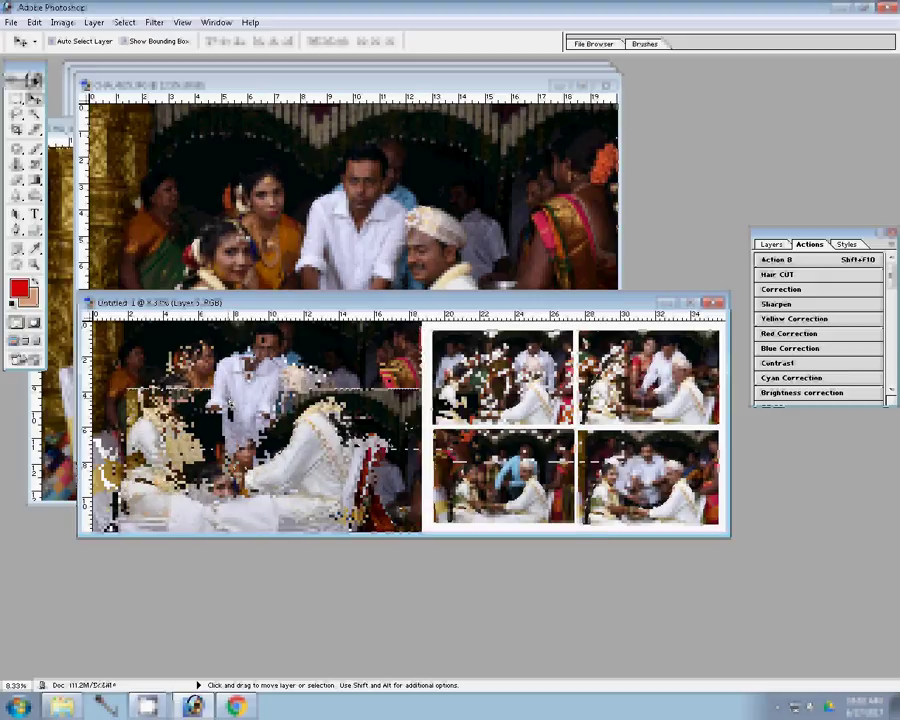
# - Bring the couple photo into the album spread and check its image size
pyautogui.click(565, 120)
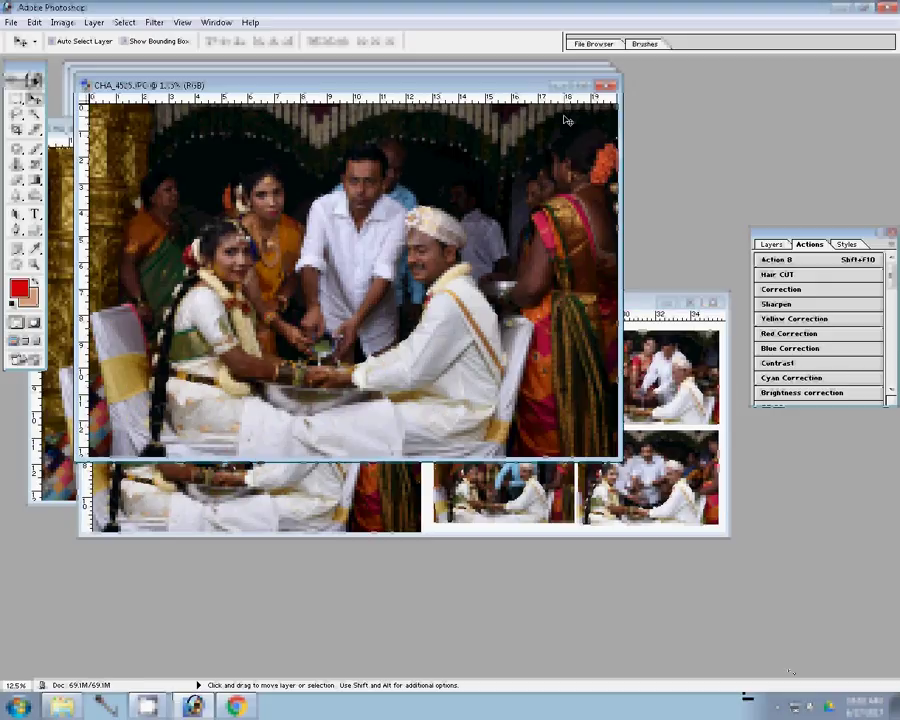
pyautogui.moveTo(565, 120); pyautogui.dragTo(385, 230)
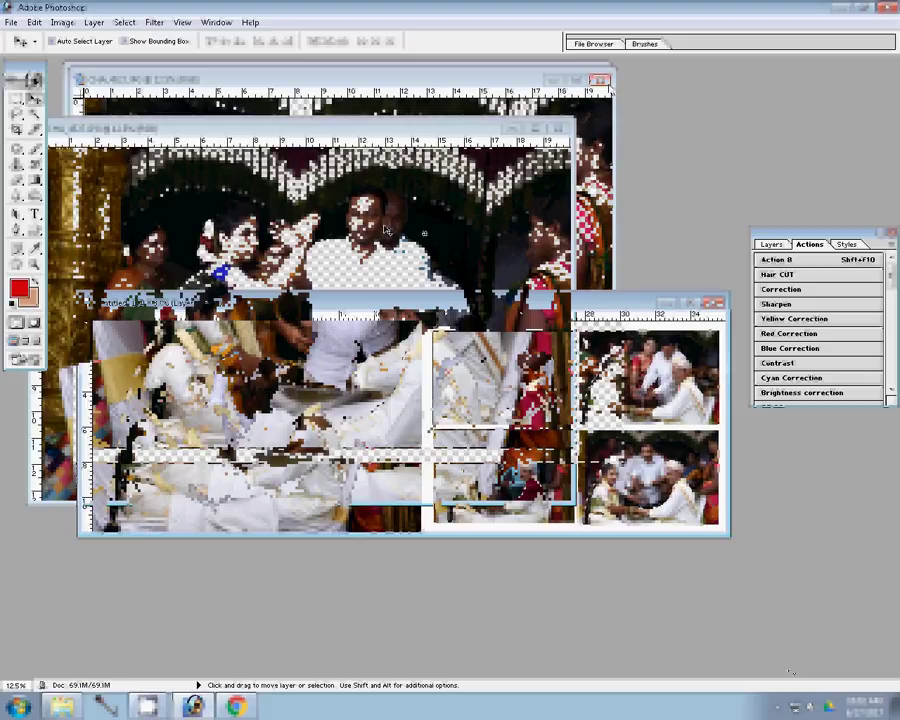
pyautogui.hotkey('ctrl', 'alt', 'i')
pyautogui.click(455, 214)
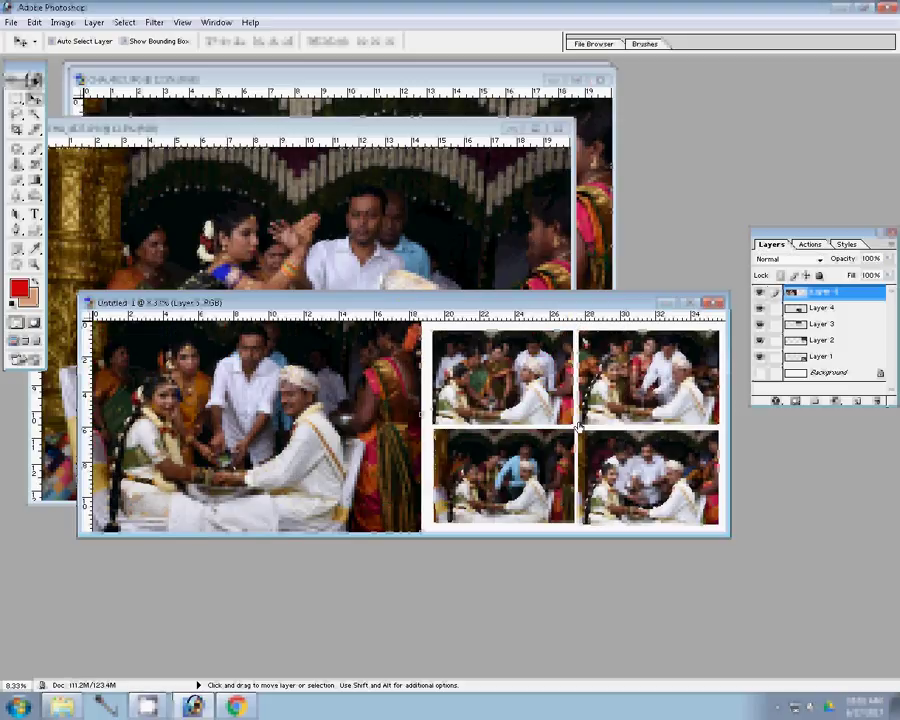
# - Give Layer 3, holding the four grid photos, a pure red stroke outline
pyautogui.keyDown('ctrl'); pyautogui.click(533, 384); pyautogui.keyUp('ctrl')
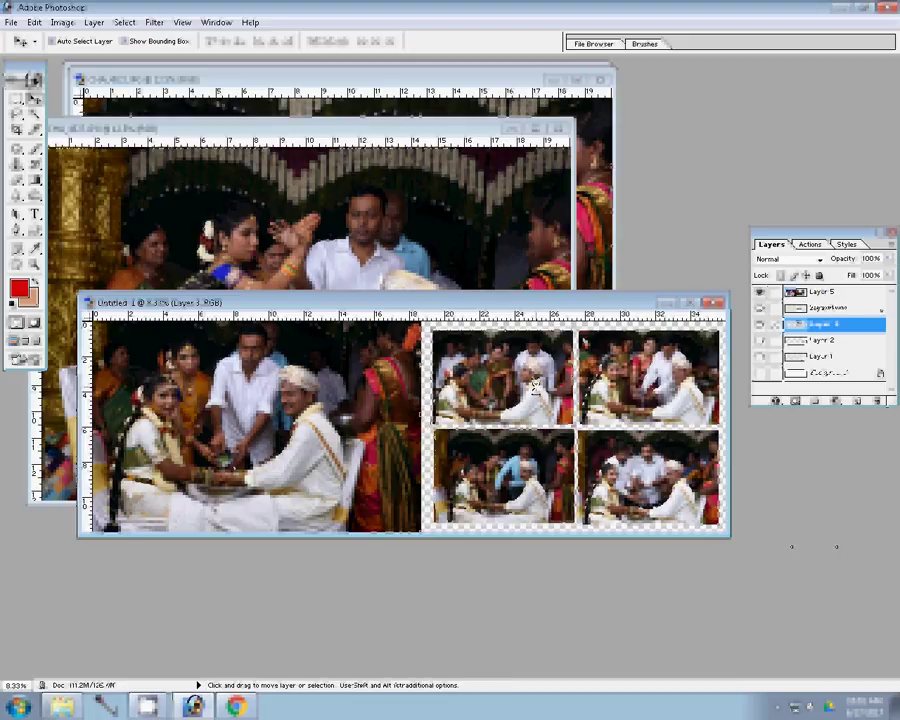
pyautogui.click(773, 509)
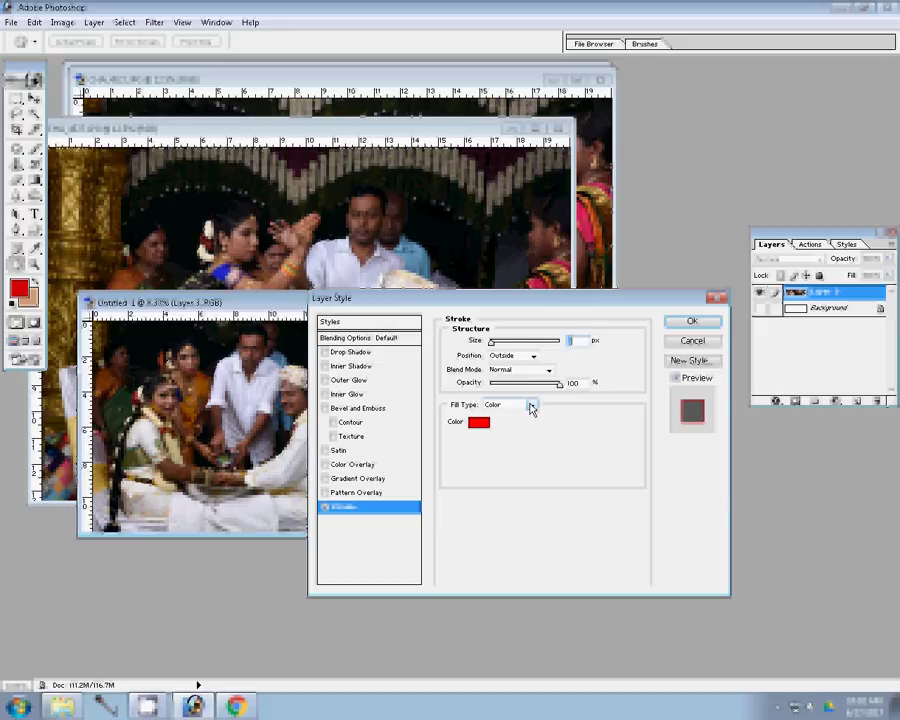
pyautogui.click(484, 425)
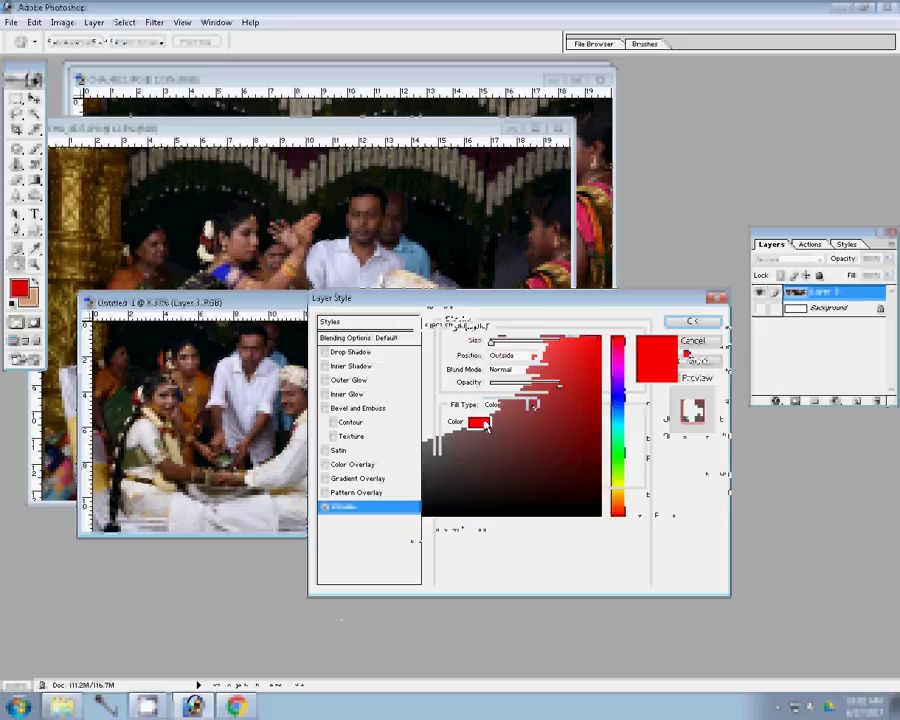
pyautogui.click(596, 375)
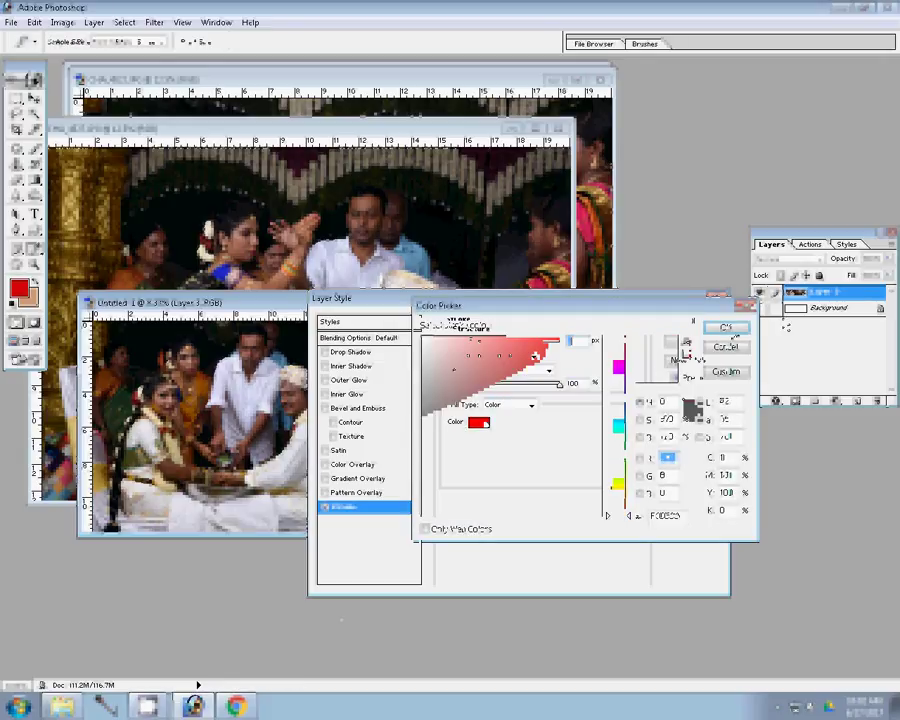
pyautogui.click(727, 327)
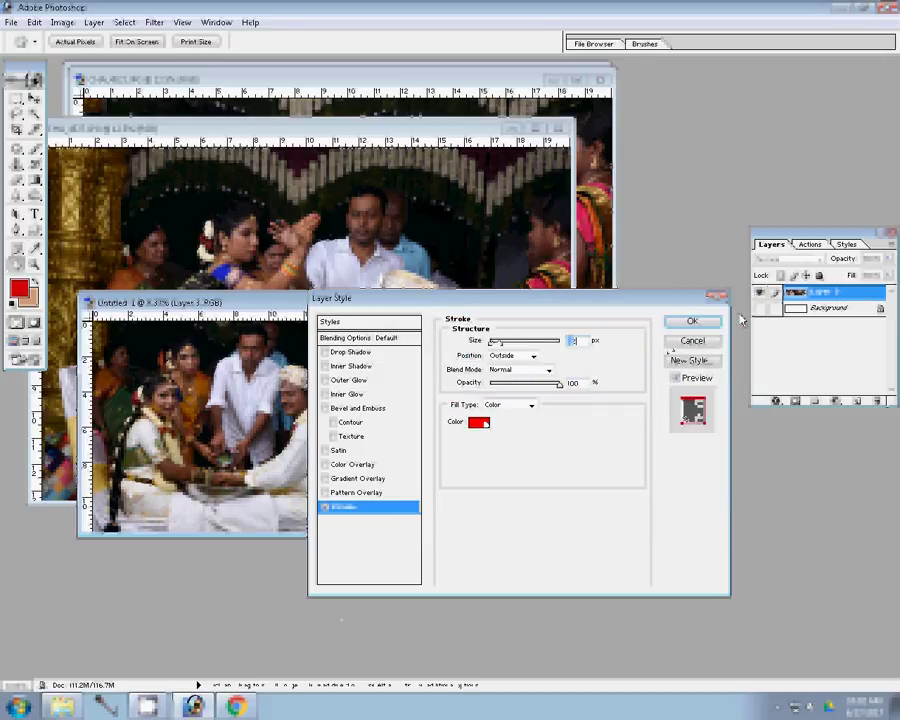
pyautogui.press('Return')
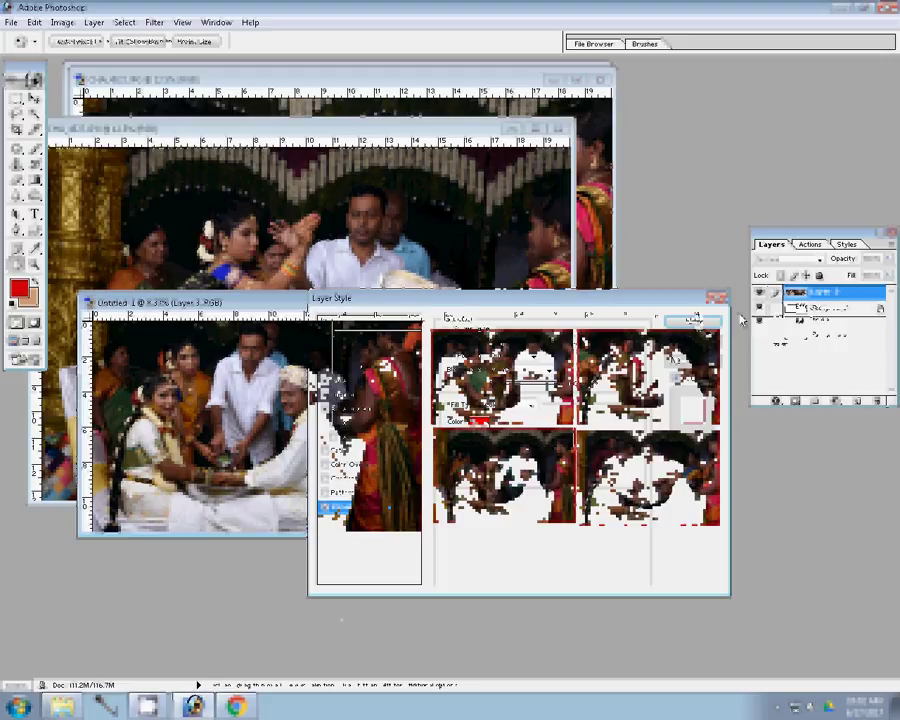
pyautogui.press('F9')
pyautogui.press('v')
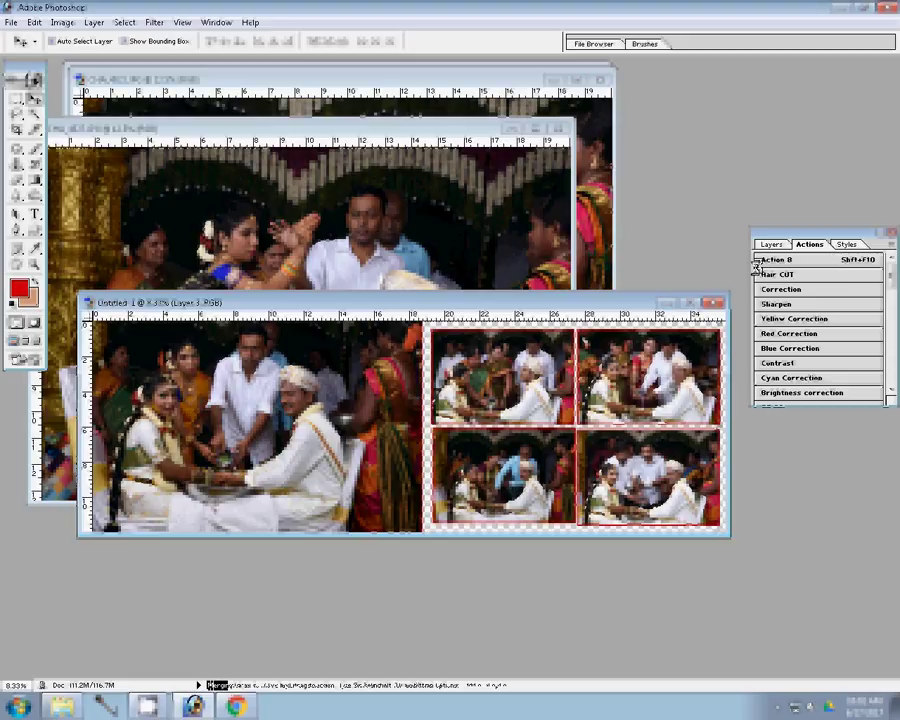
# - Run the merge-layers action and browse the Save As dialog to the k 1 folder
pyautogui.hotkey('shift', 'F10')
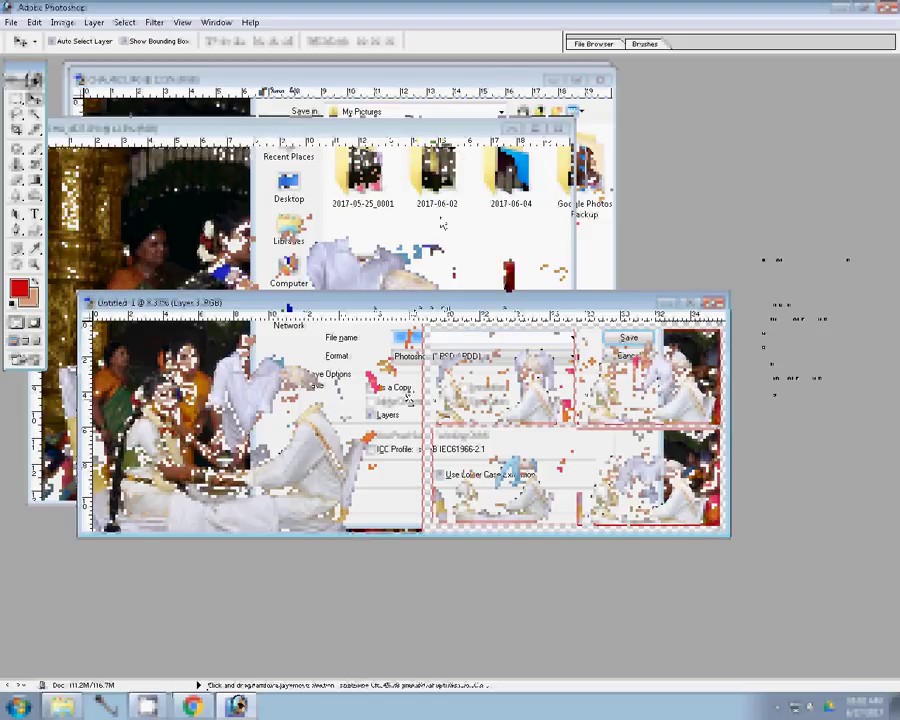
pyautogui.click(272, 278)
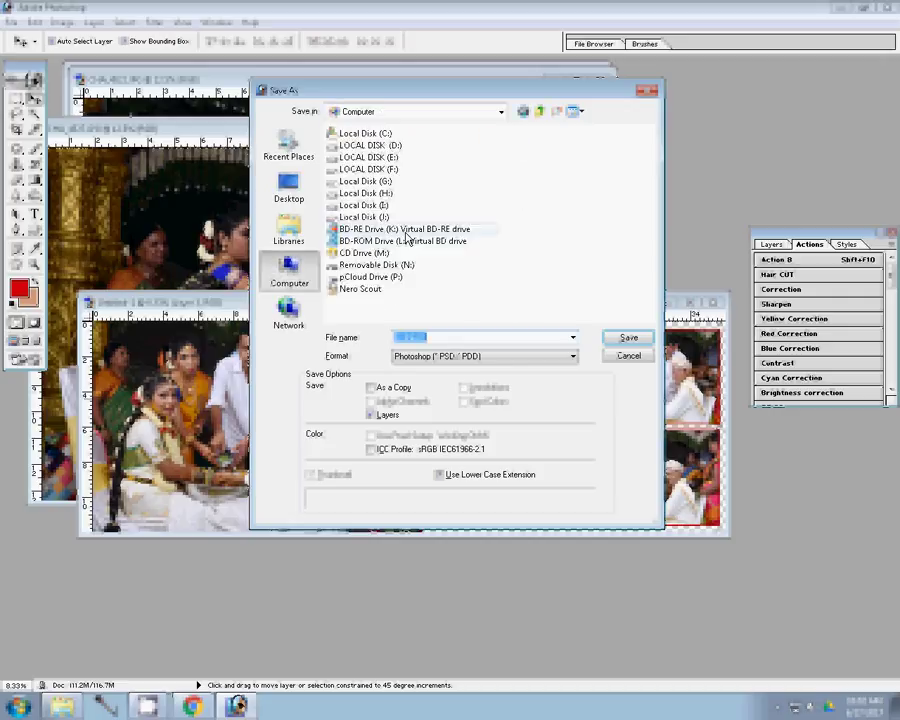
pyautogui.doubleClick(389, 182)
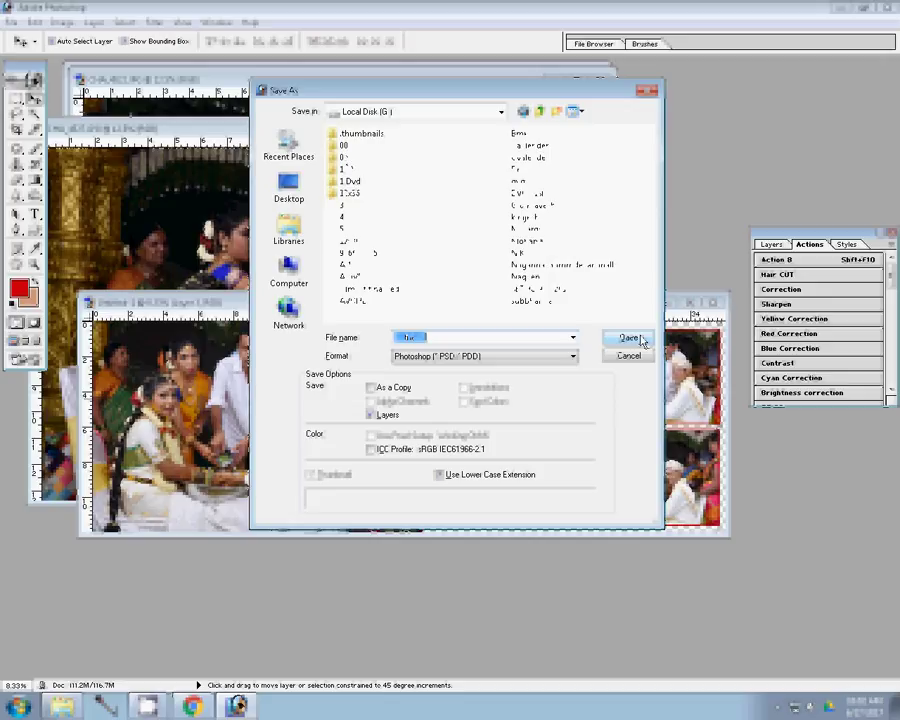
pyautogui.click(289, 268)
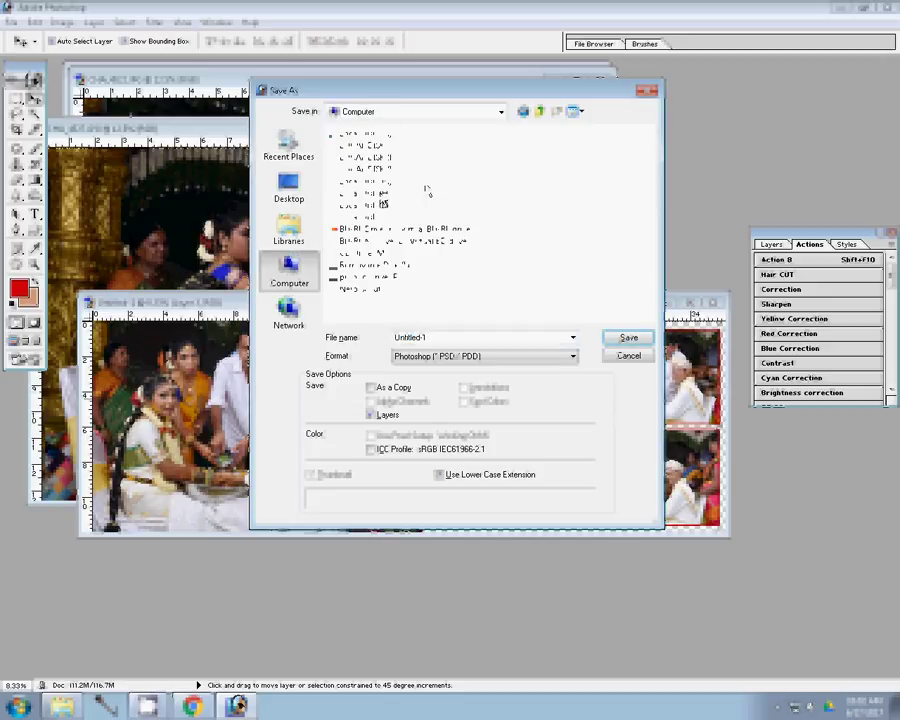
pyautogui.doubleClick(428, 190)
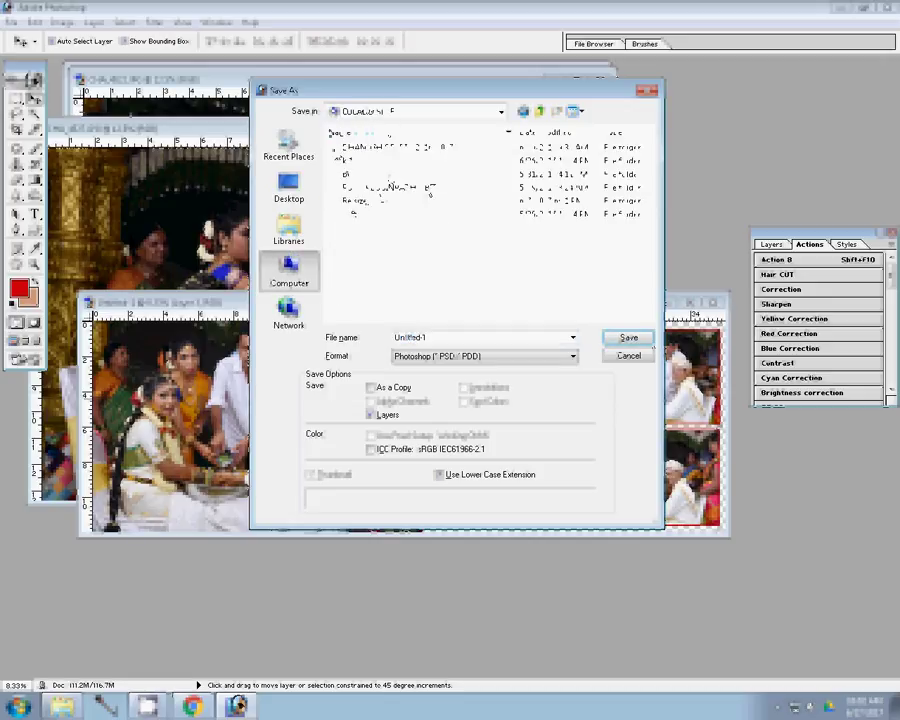
pyautogui.doubleClick(430, 190)
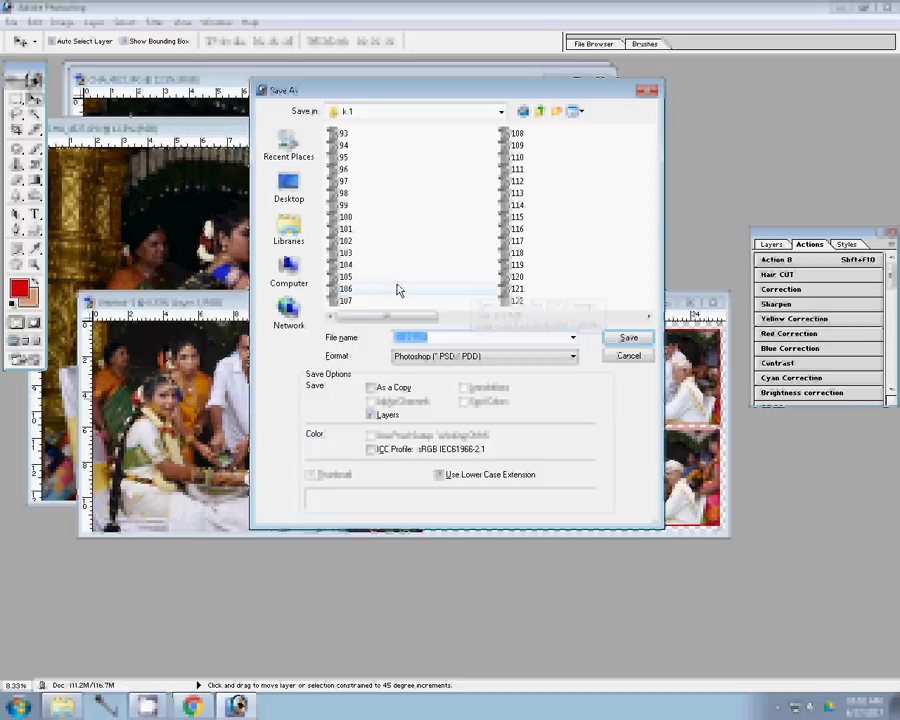
# - Sort the files descending and save the spread as 124 in PSD format
pyautogui.click(645, 316)
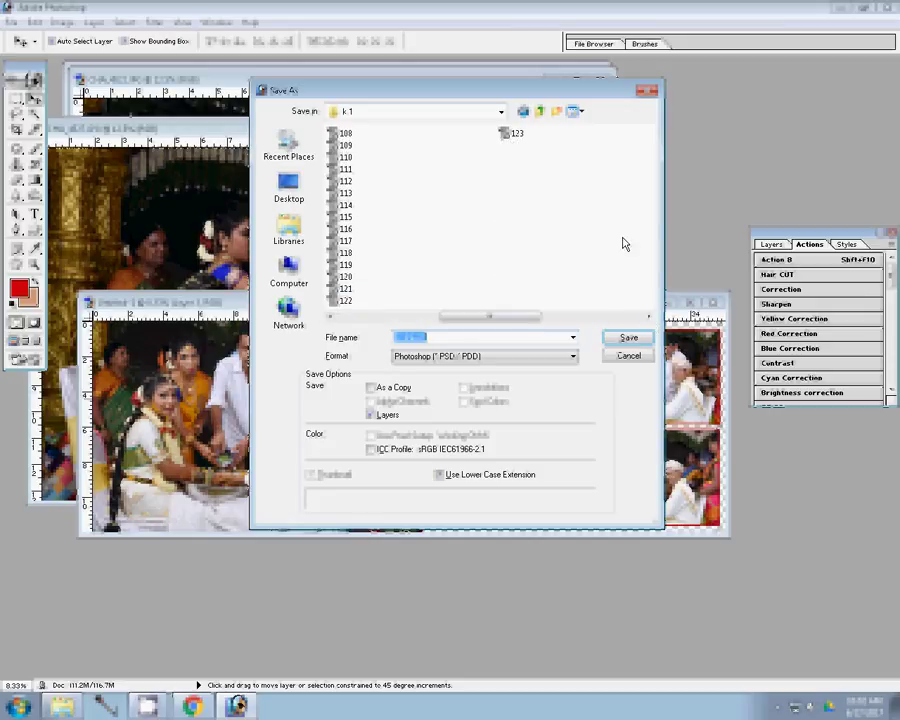
pyautogui.rightClick(622, 241)
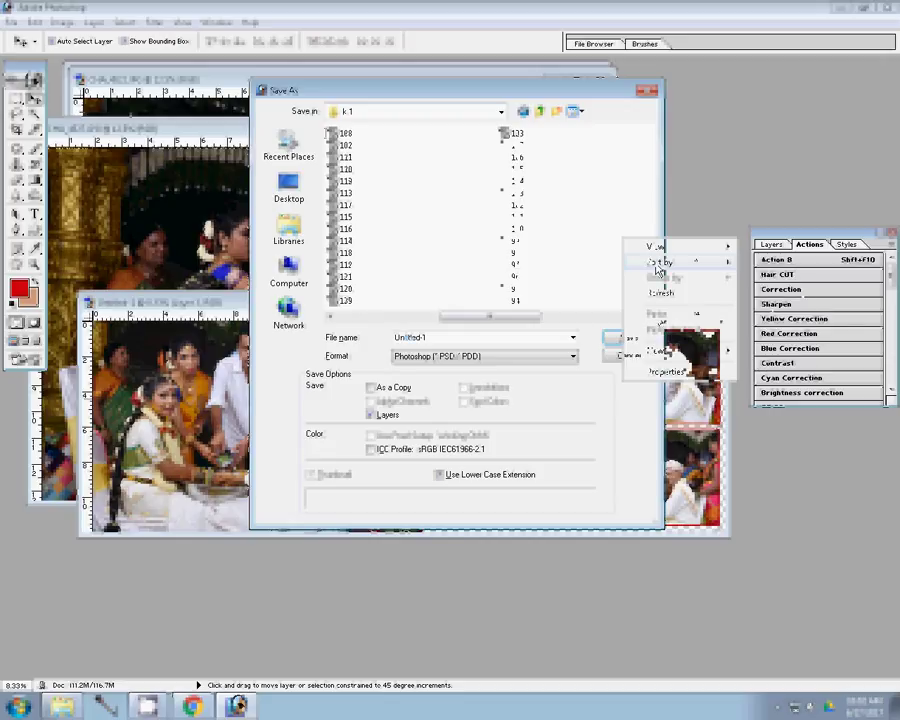
pyautogui.click(500, 300)
pyautogui.write('124')
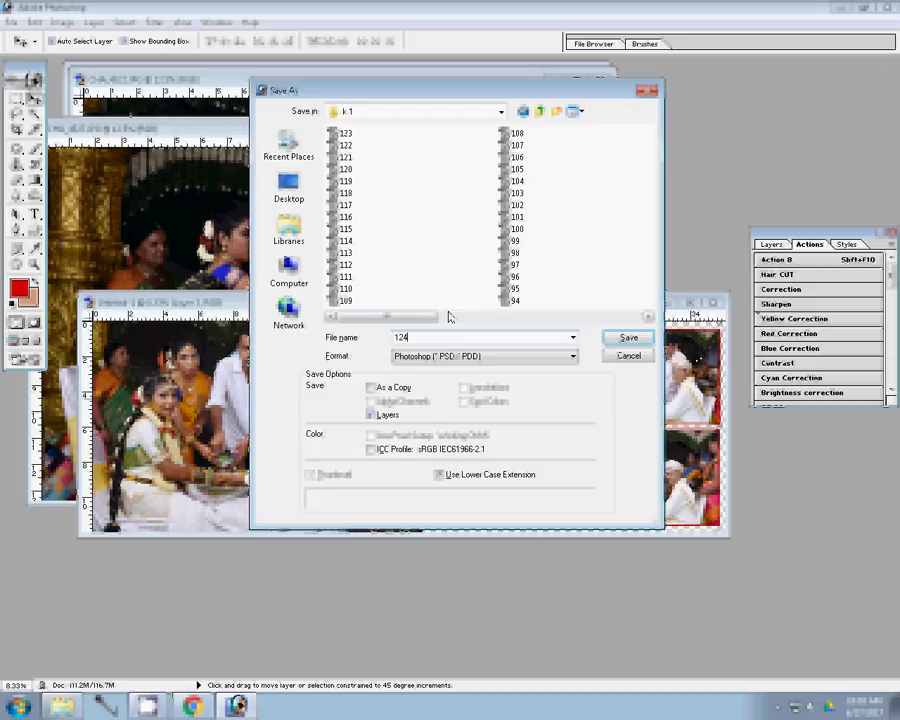
pyautogui.click(642, 341)
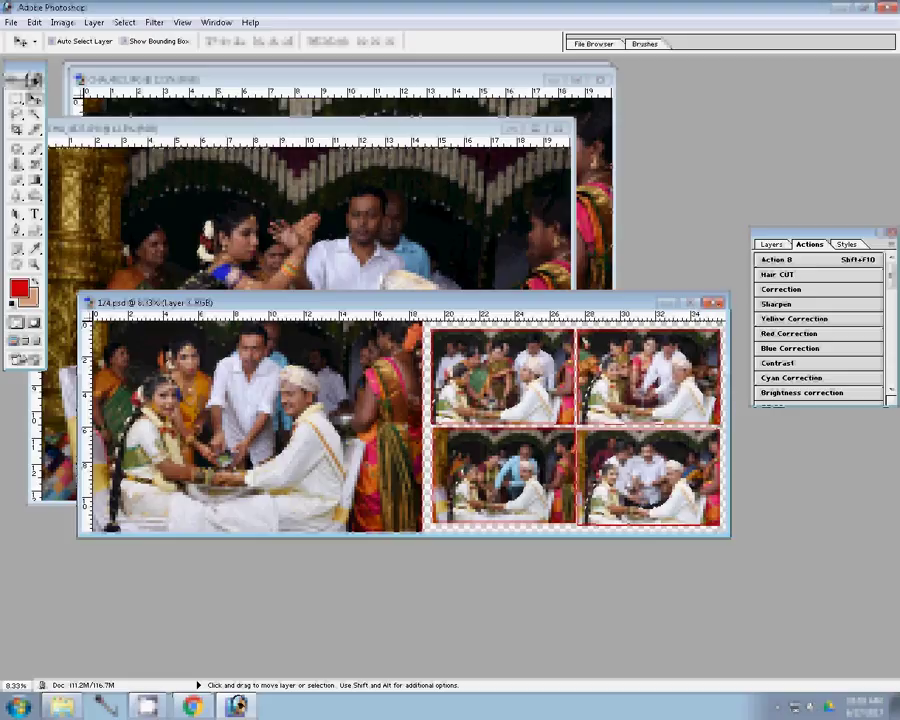
pyautogui.click(868, 8)
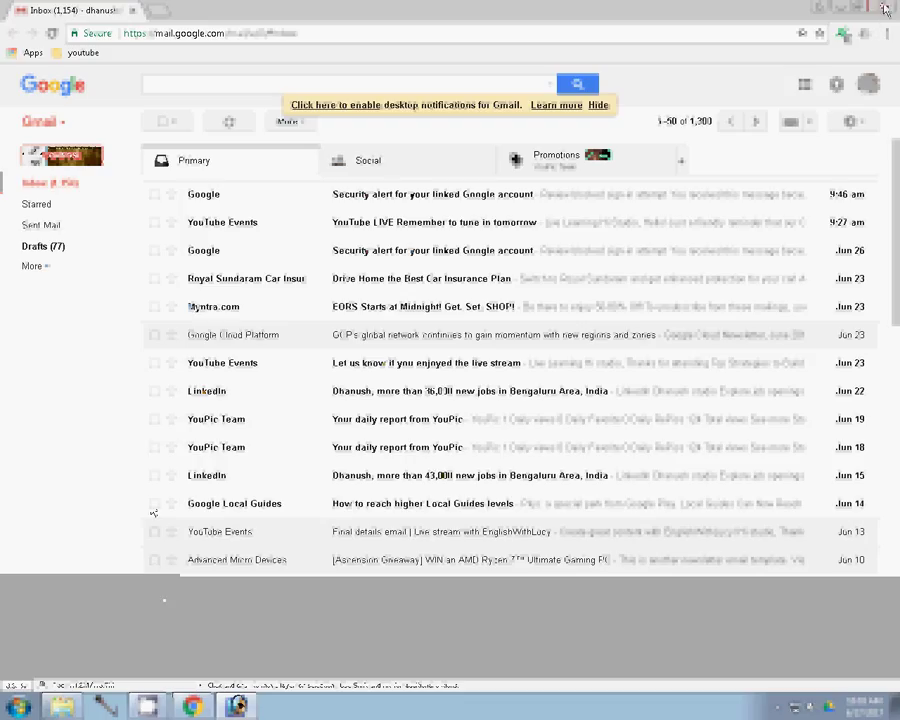